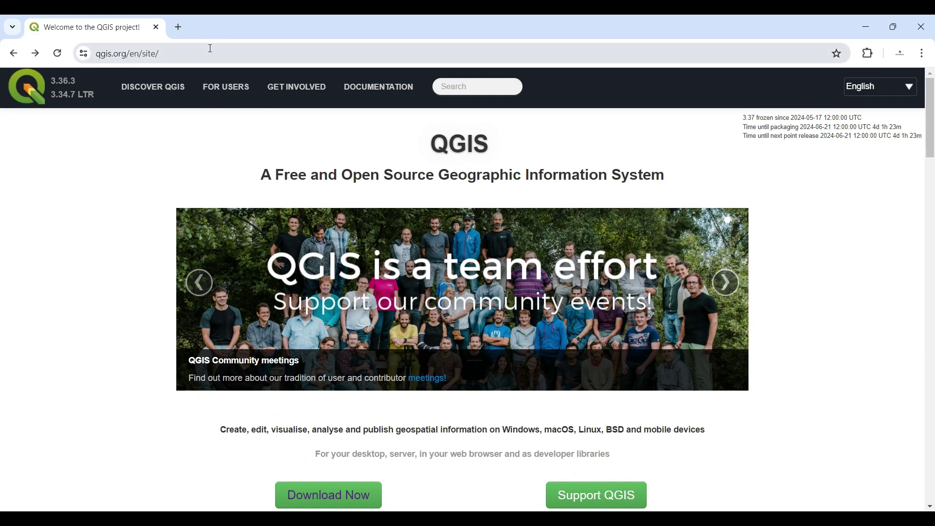
# Go to the Download QGIS page on qgis.org and scroll past the Windows, macOS, Linux and BSD sections.
pyautogui.click(213, 51)
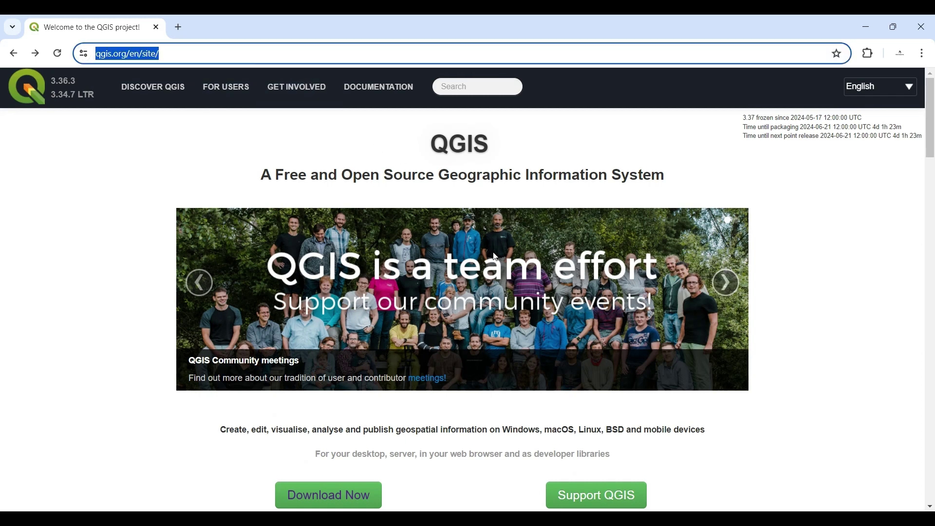
pyautogui.scroll(-3, 496, 256)
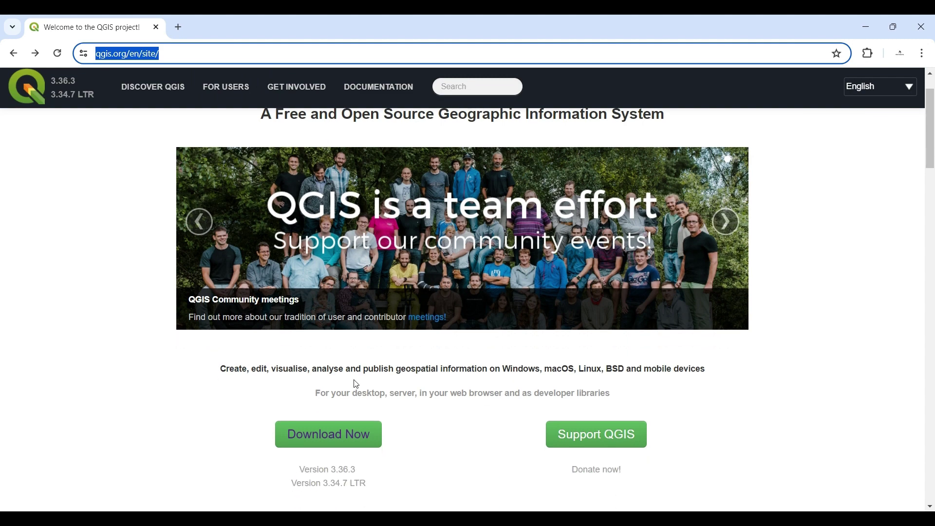
pyautogui.click(358, 375)
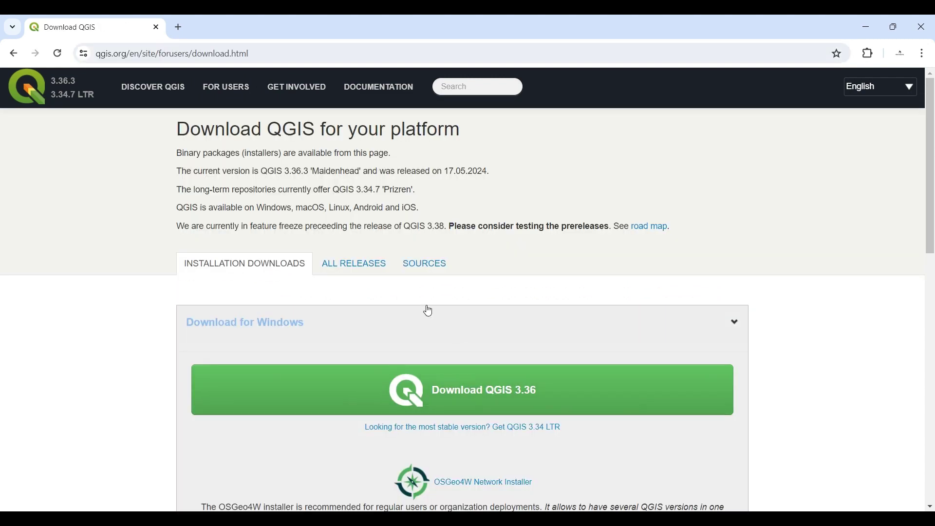
pyautogui.scroll(-5, 276, 327)
pyautogui.scroll(-2, 341, 336)
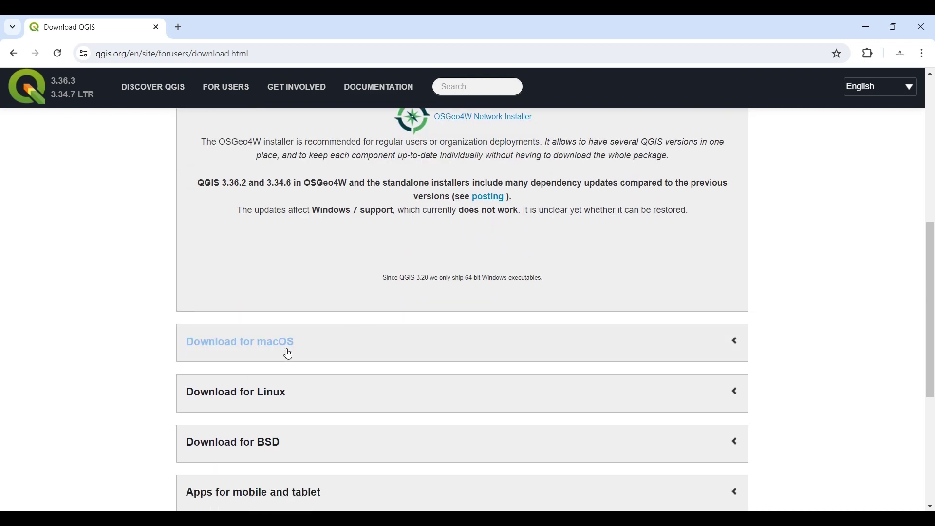
pyautogui.scroll(-1, 311, 377)
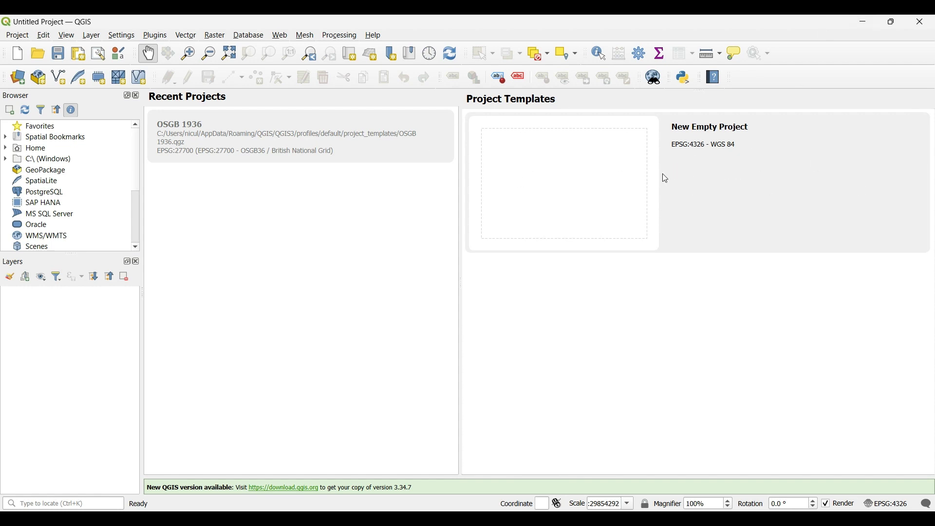
# Start a New Empty Project and add the odm_orthophoto image from its folder as a raster layer.
pyautogui.click(644, 192)
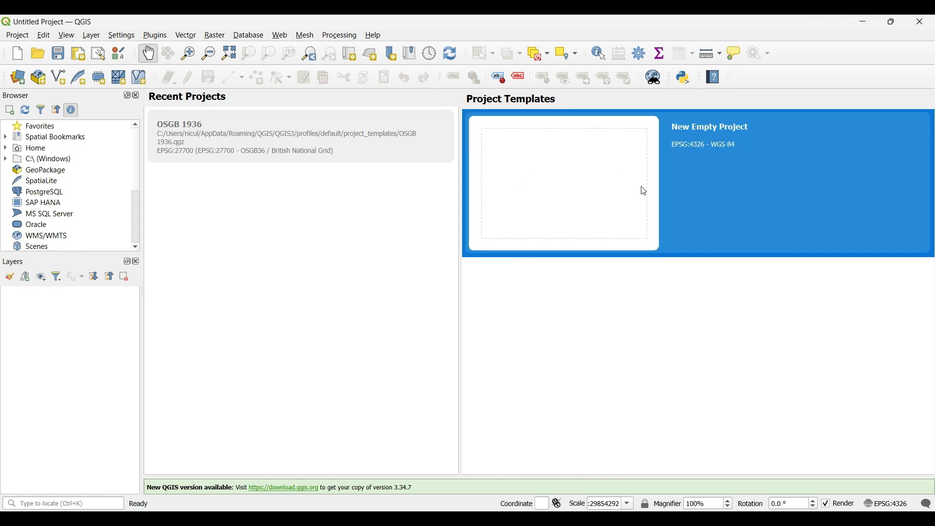
pyautogui.doubleClick(644, 191)
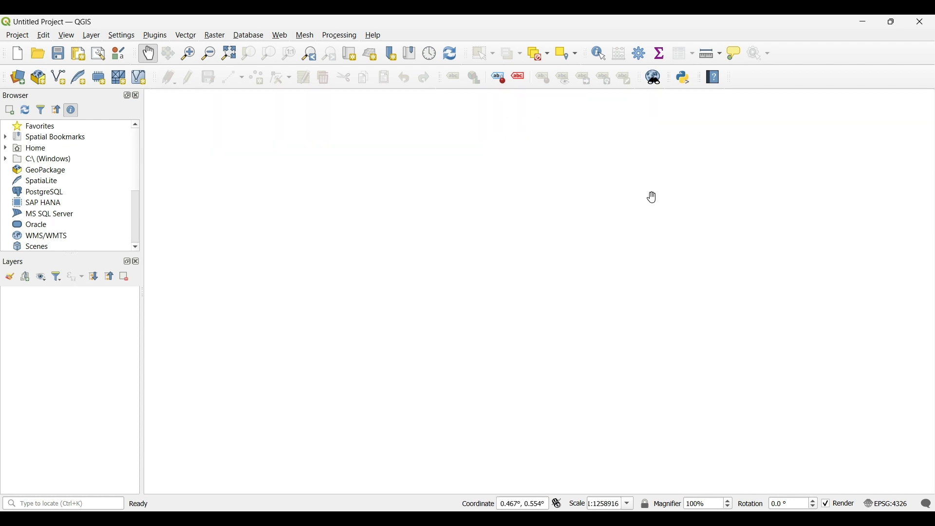
pyautogui.click(93, 37)
pyautogui.moveTo(135, 86)
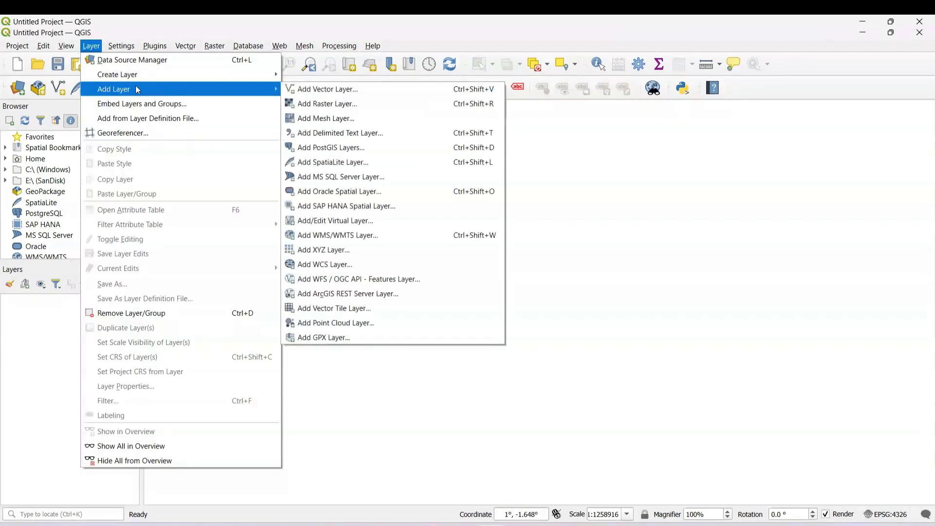
pyautogui.click(334, 103)
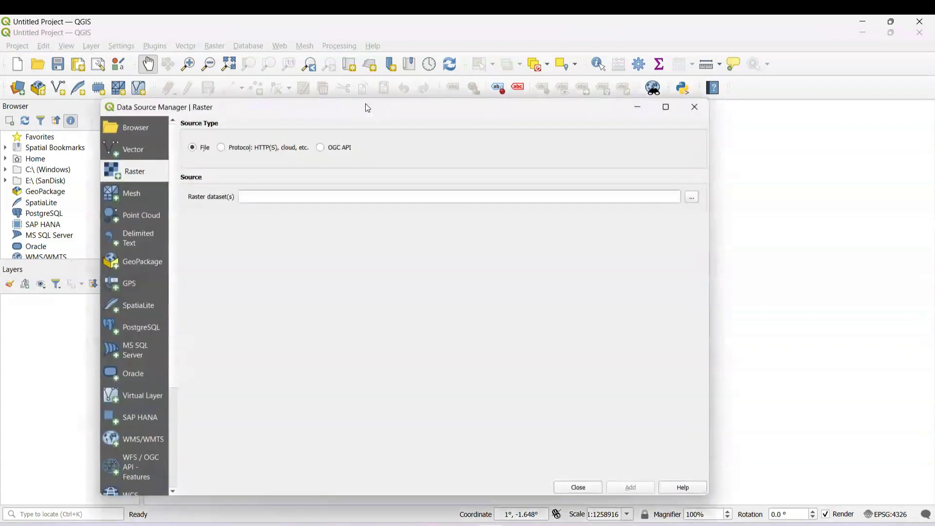
pyautogui.click(692, 197)
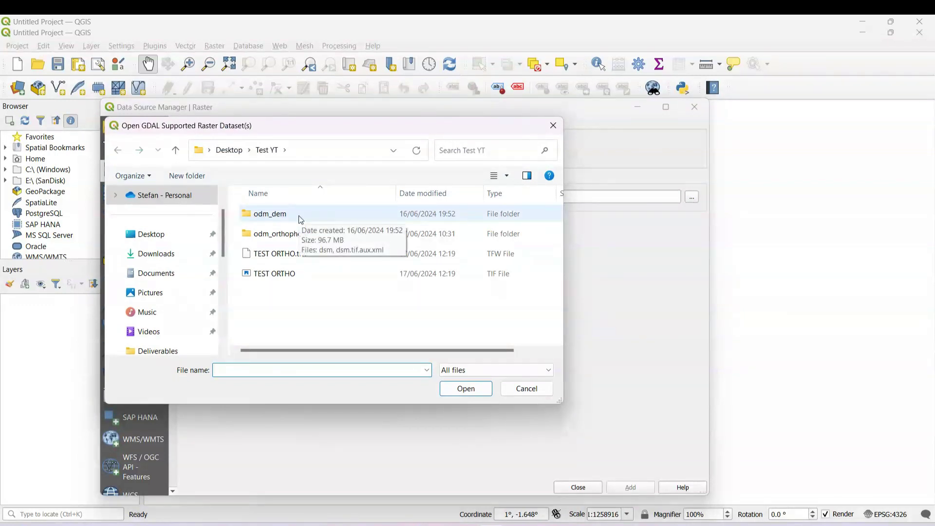
pyautogui.doubleClick(302, 233)
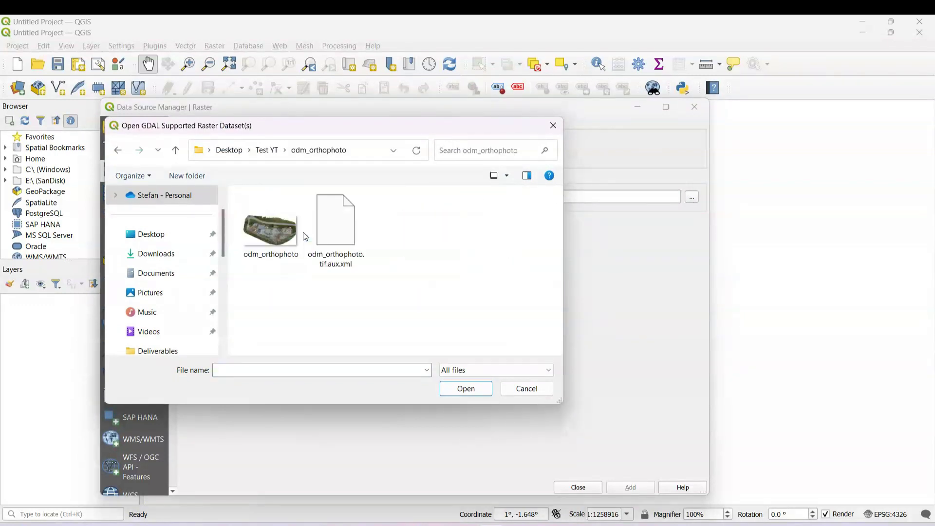
pyautogui.click(273, 236)
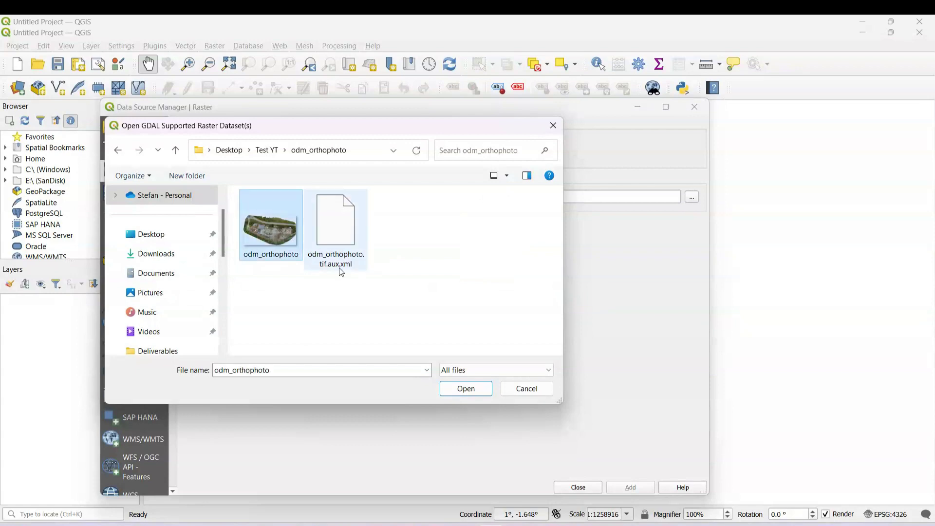
pyautogui.click(460, 391)
pyautogui.click(625, 487)
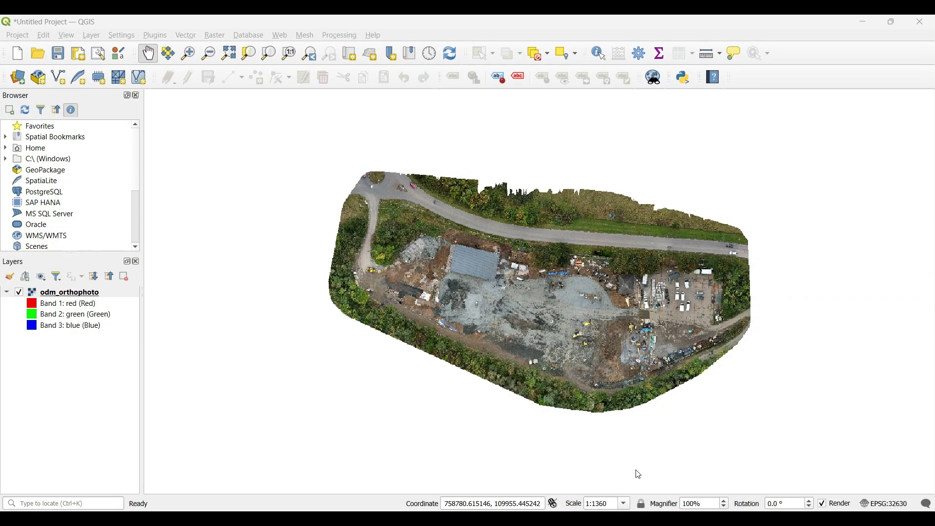
# Add dsm.tif from the odm_dem folder as a raster layer, then close the data source manager.
pyautogui.click(92, 36)
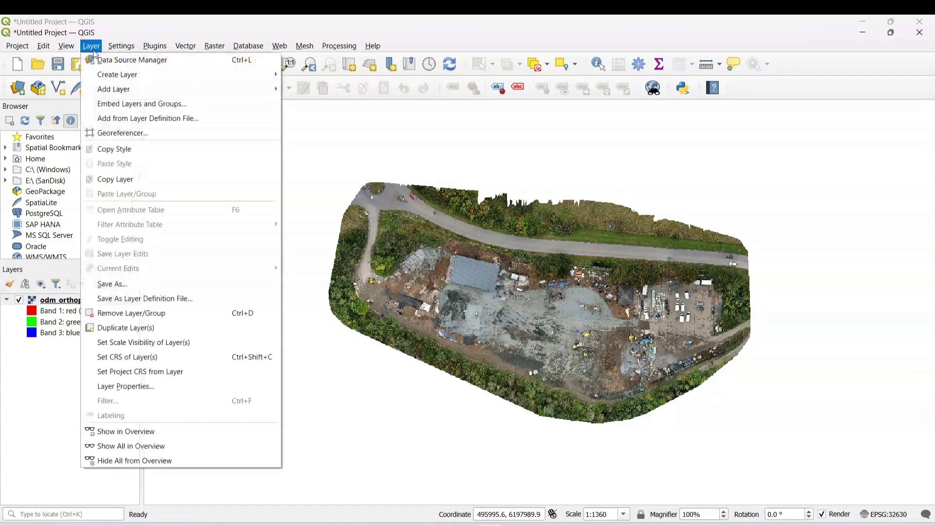
pyautogui.moveTo(136, 92)
pyautogui.click(341, 104)
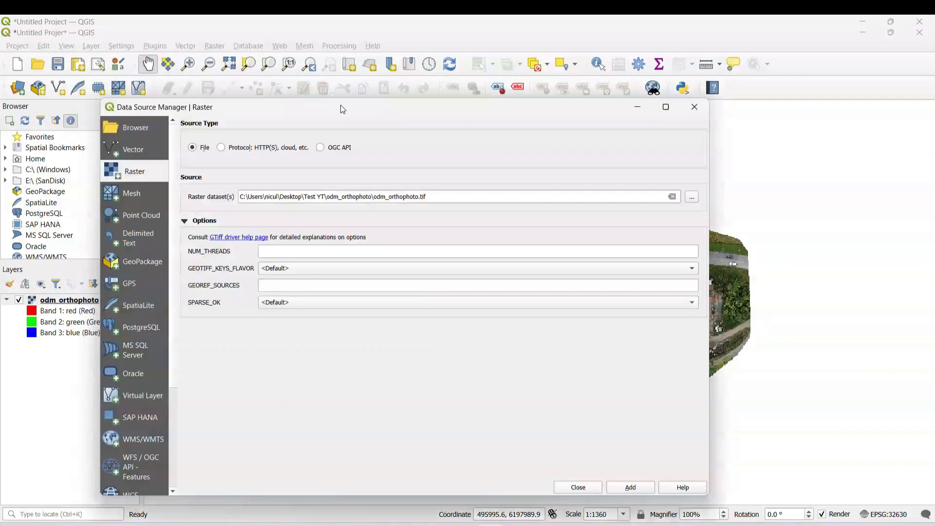
pyautogui.click(691, 197)
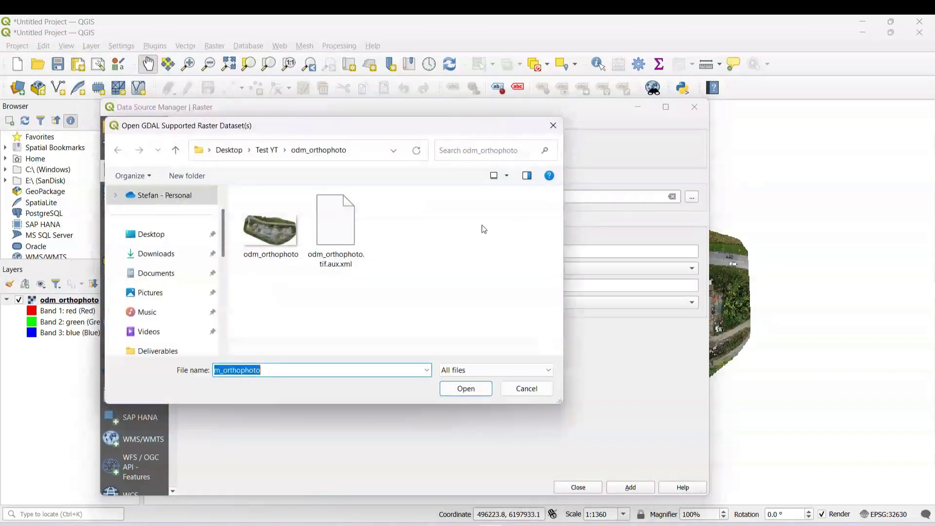
pyautogui.click(265, 154)
pyautogui.doubleClick(298, 213)
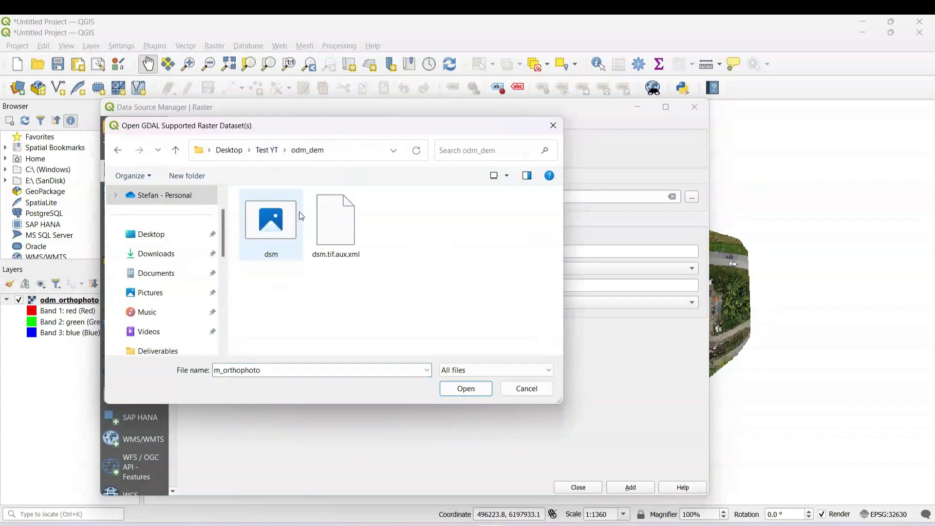
pyautogui.click(286, 231)
pyautogui.click(458, 384)
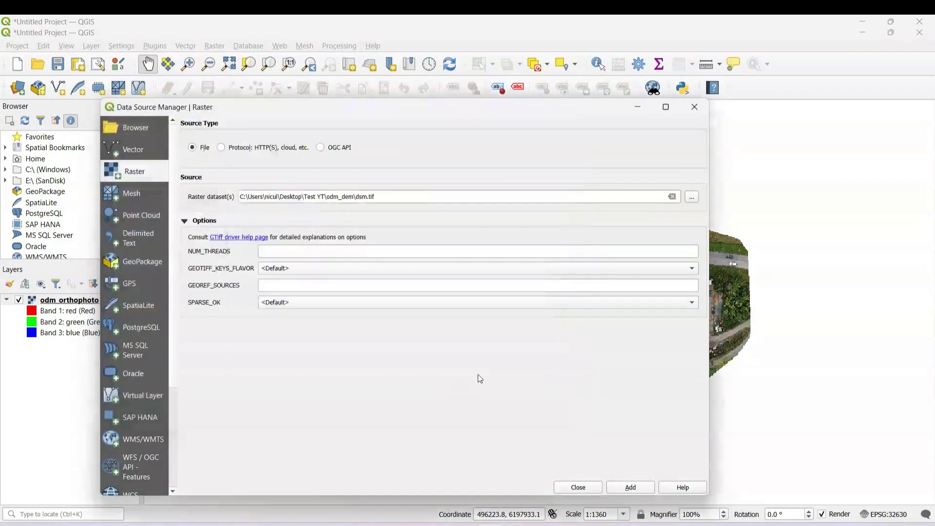
pyautogui.click(629, 488)
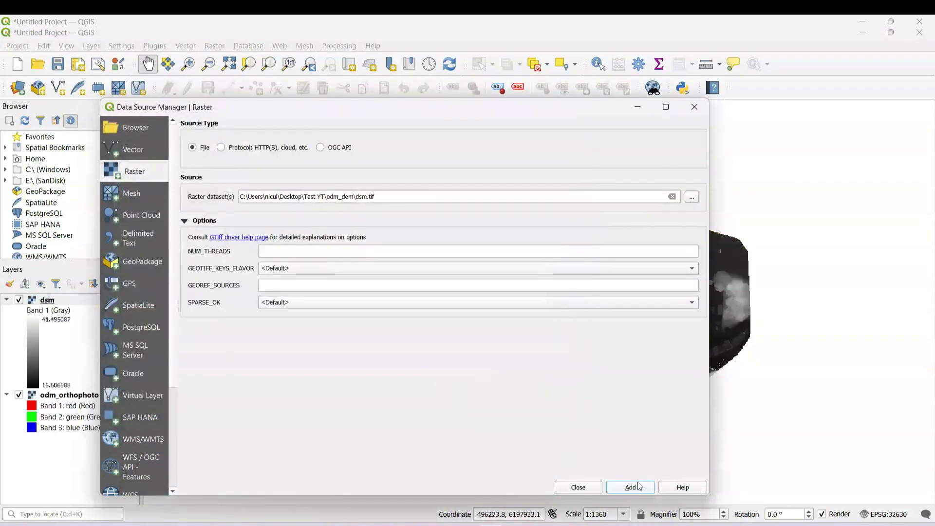
pyautogui.click(585, 487)
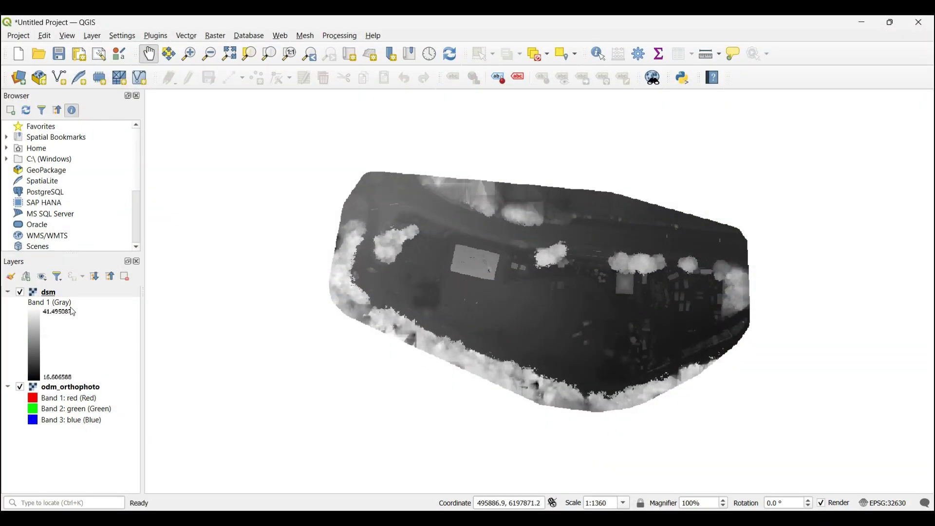
# Move odm_orthophoto above dsm in the Layers panel so the colour imagery shows.
pyautogui.moveTo(98, 394)
pyautogui.mouseDown()
pyautogui.moveTo(108, 298)
pyautogui.moveTo(103, 304)
pyautogui.moveTo(100, 290)
pyautogui.mouseUp()
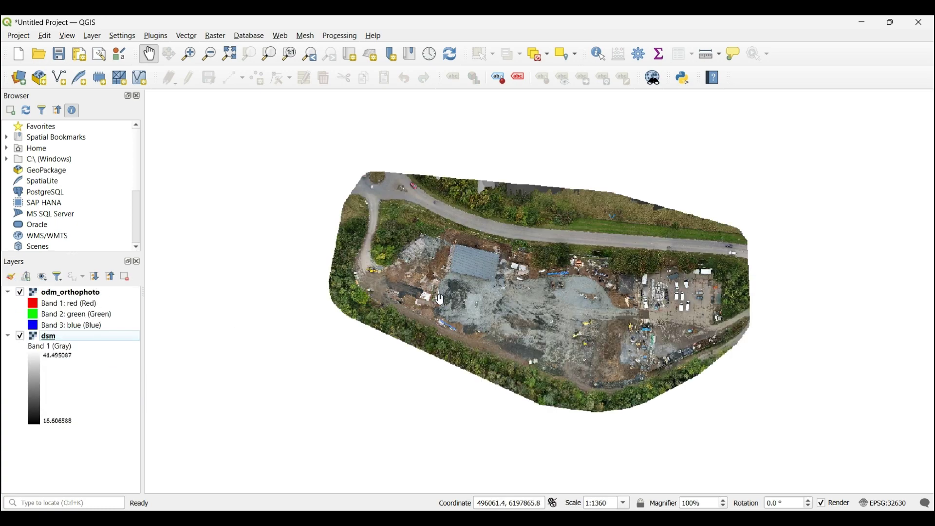
pyautogui.scroll(3, 564, 292)
pyautogui.scroll(-2, 577, 299)
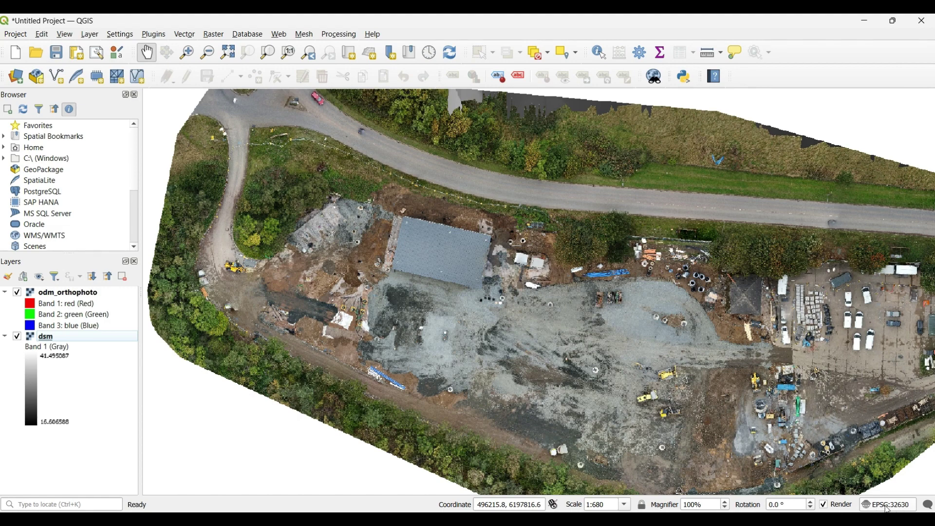
# Clear the recent CRS entries, filter by 'osgb' and select OSGB36 / British National Grid (EPSG:27700).
pyautogui.click(894, 509)
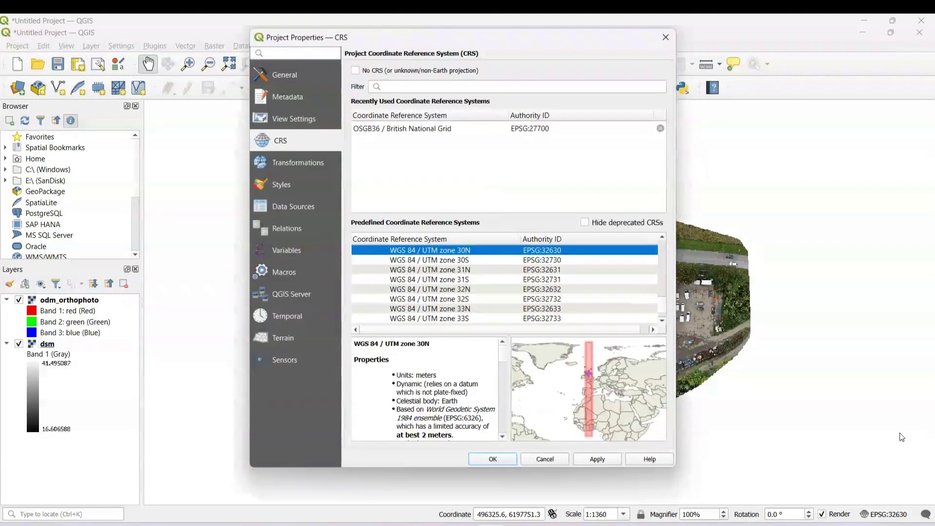
pyautogui.click(660, 128)
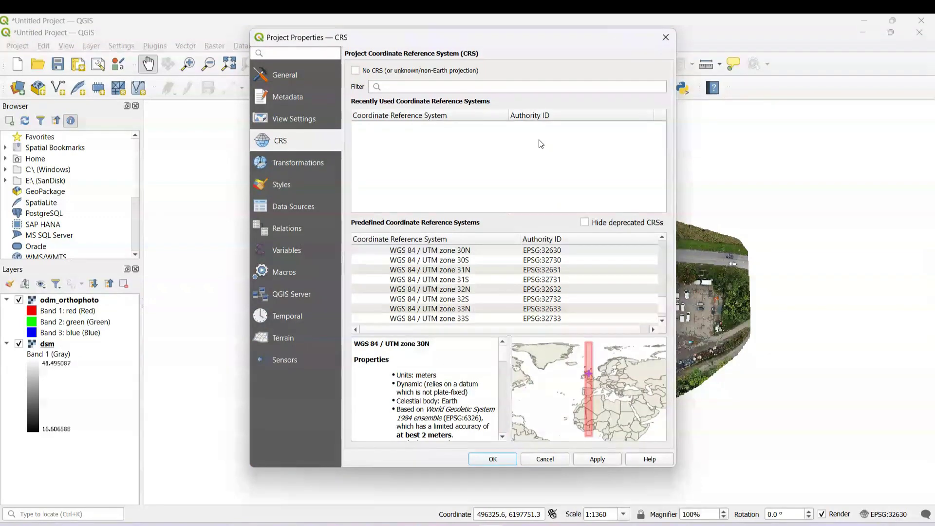
pyautogui.click(422, 85)
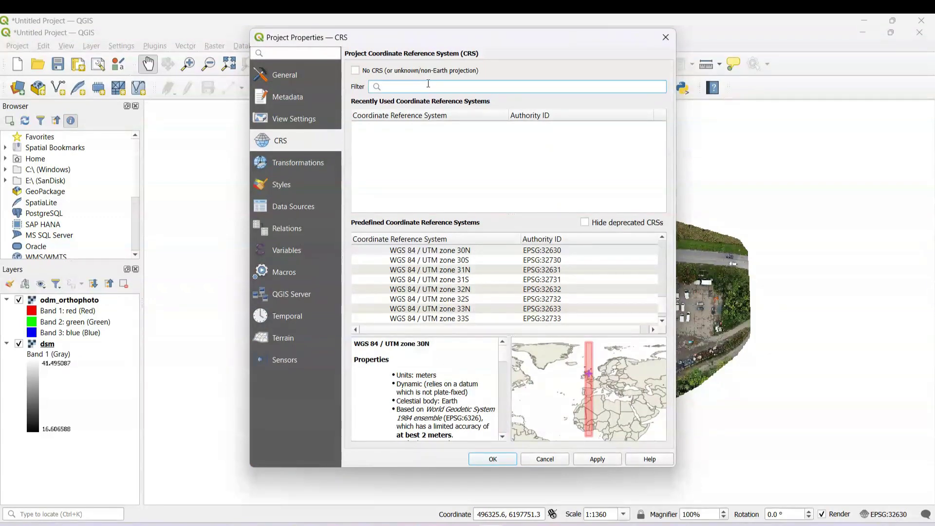
pyautogui.write('osgb')
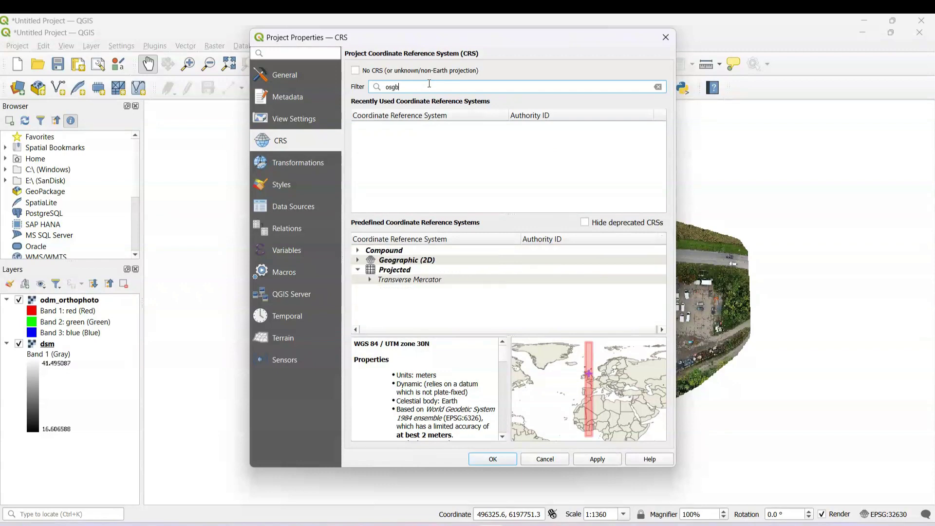
pyautogui.click(370, 280)
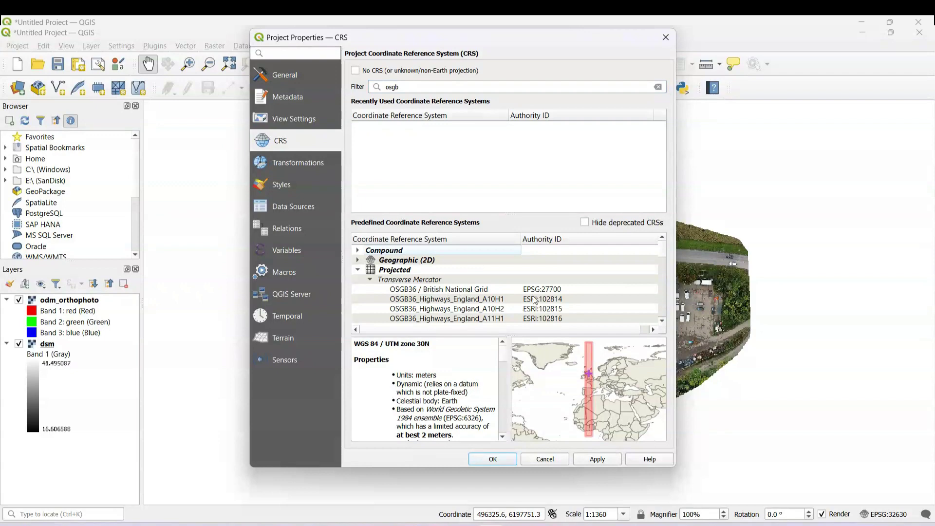
pyautogui.click(557, 291)
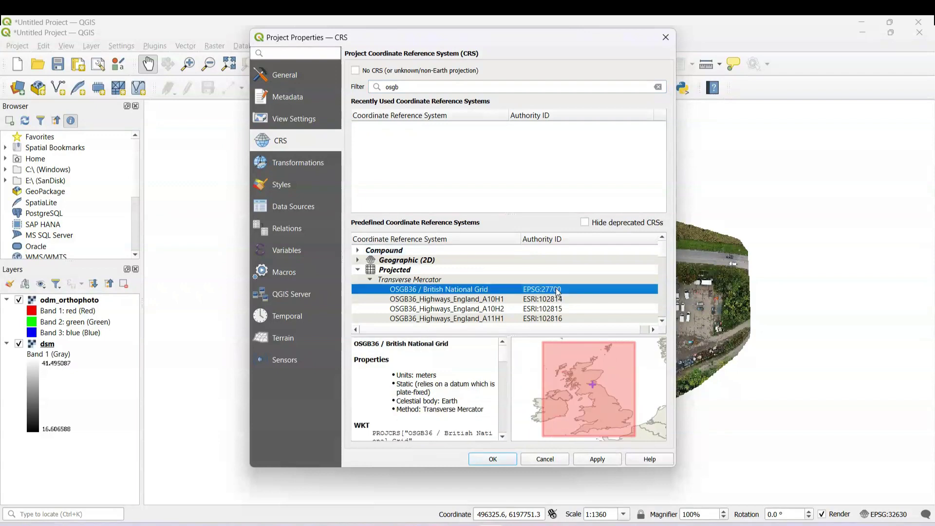
# Pick the OSGB36 to WGS 84 (6) transformation for the dsm layer.
pyautogui.click(597, 460)
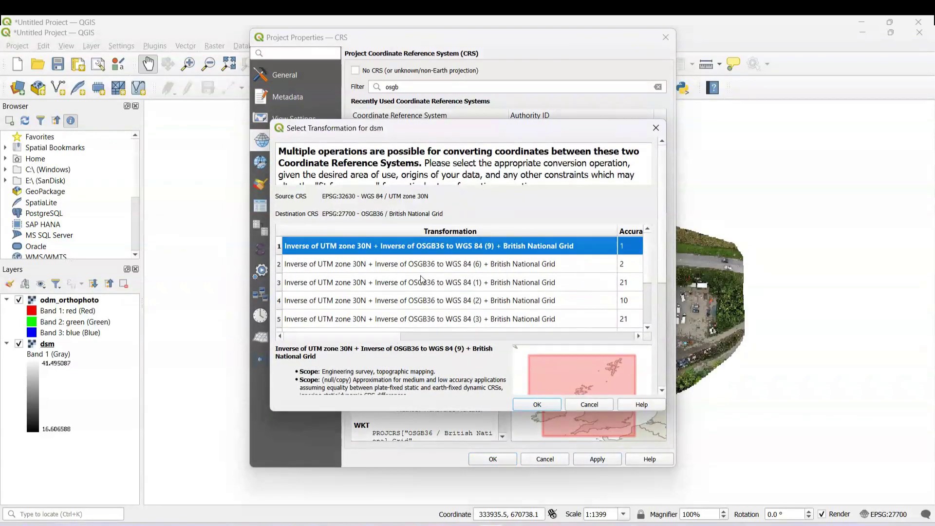
pyautogui.scroll(-5, 421, 279)
pyautogui.scroll(5, 492, 278)
pyautogui.click(506, 272)
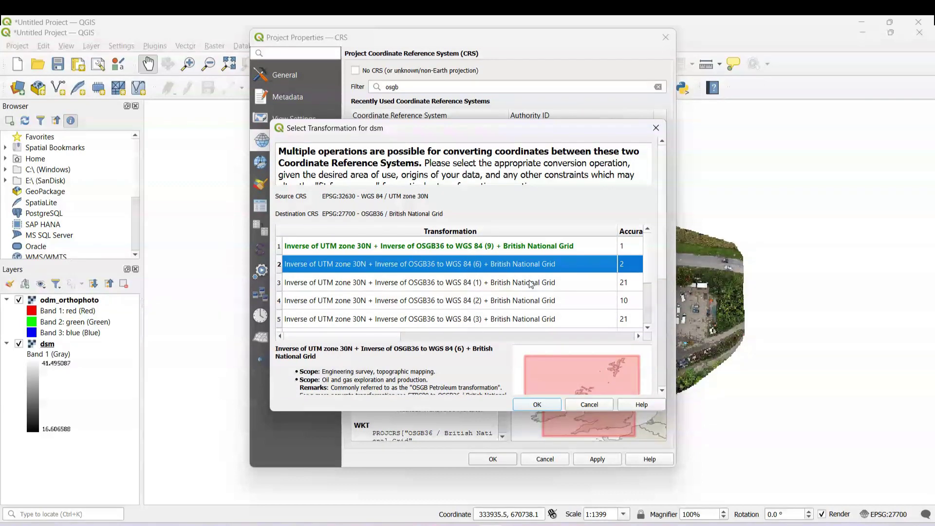
# Accept the dsm transformation and apply EPSG:27700 as the project CRS.
pyautogui.scroll(-1, 512, 331)
pyautogui.scroll(-2, 503, 369)
pyautogui.scroll(-3, 504, 369)
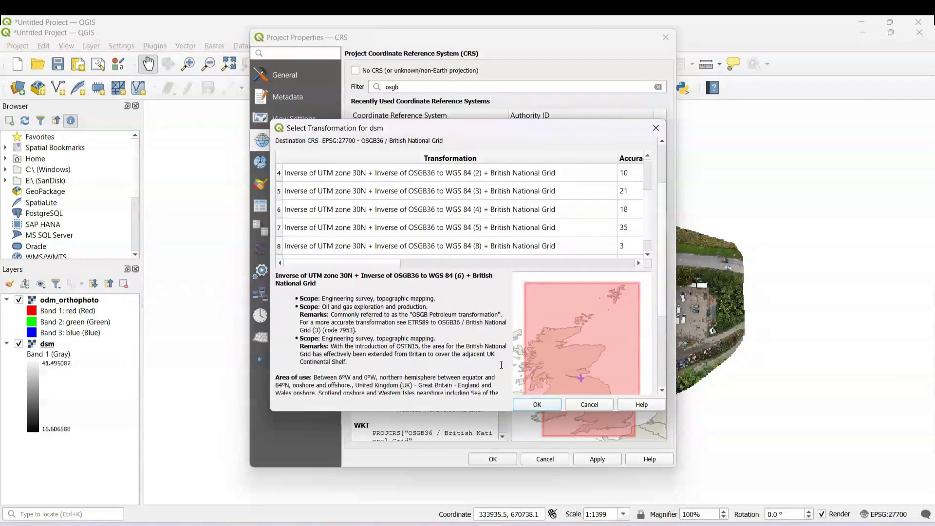
pyautogui.scroll(-1, 501, 365)
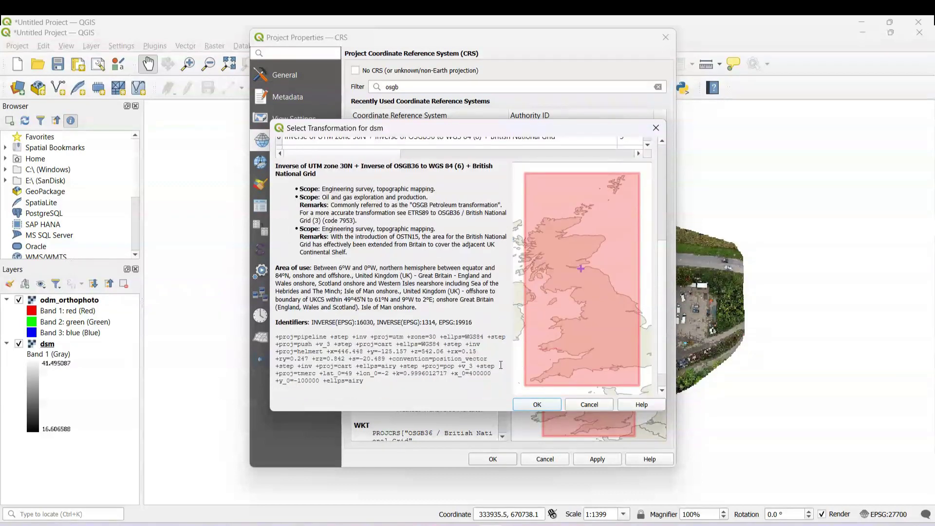
pyautogui.scroll(-1, 500, 364)
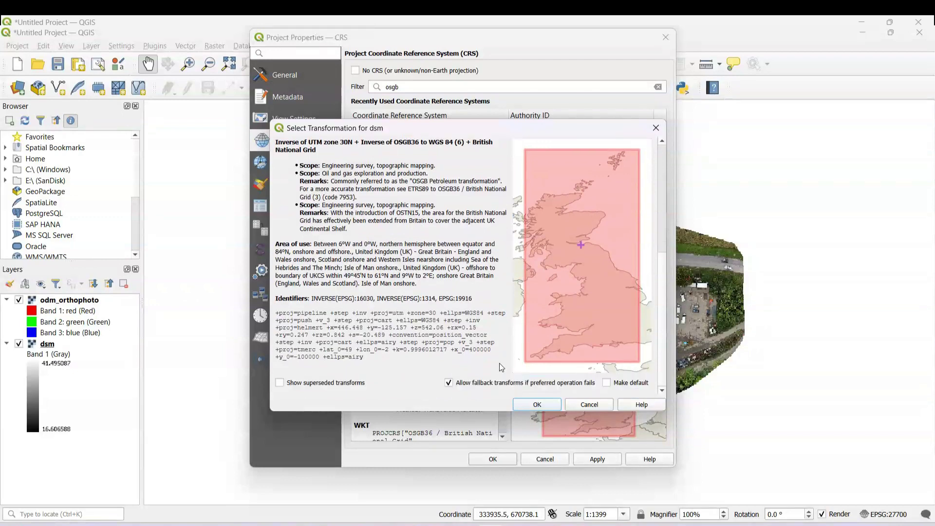
pyautogui.scroll(5, 499, 363)
pyautogui.scroll(2, 503, 361)
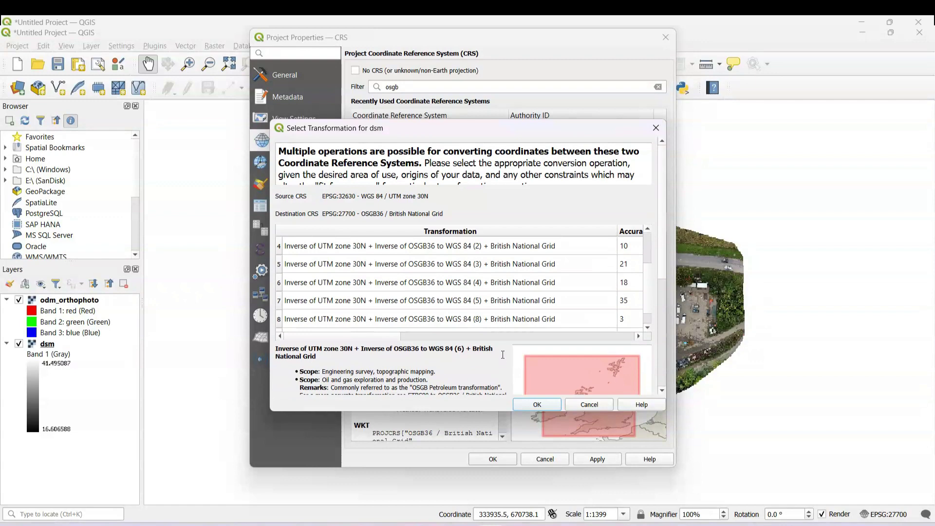
pyautogui.click(539, 405)
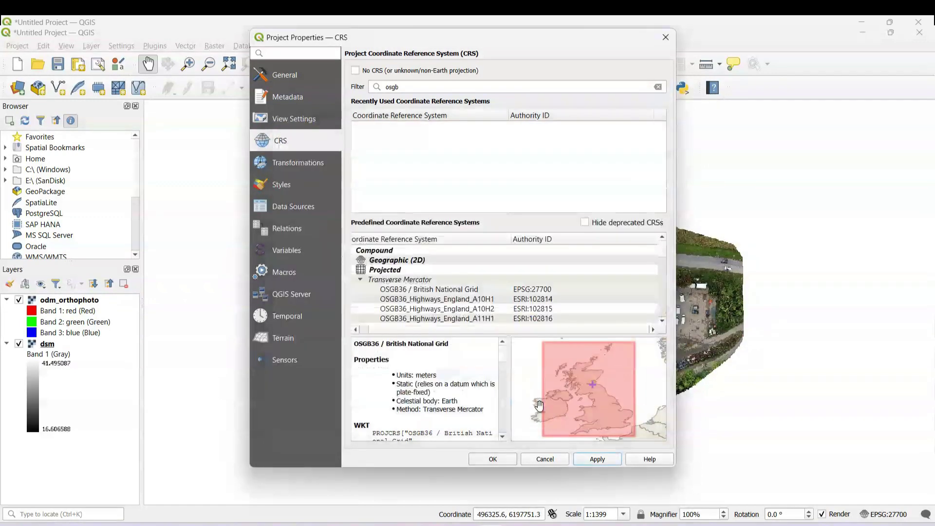
pyautogui.click(604, 460)
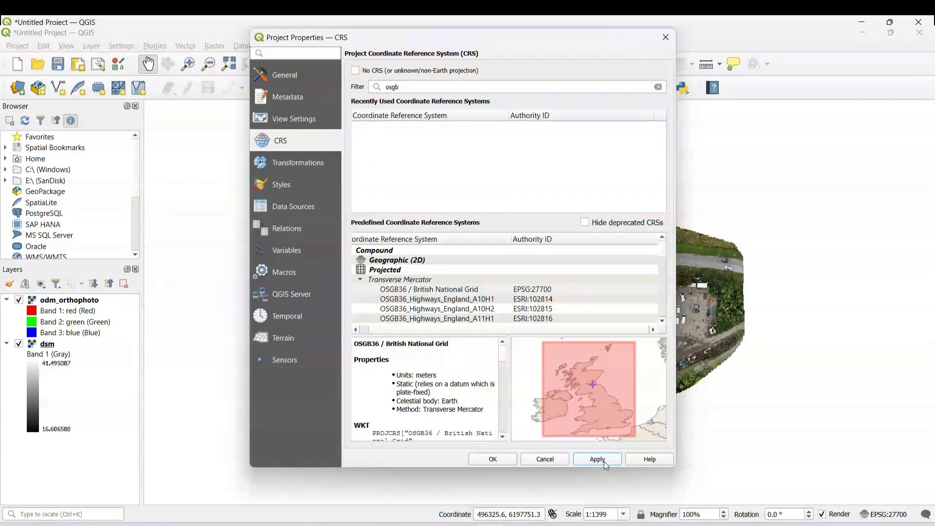
# Close Project Properties, then zoom and pan around the construction site orthophoto in British National Grid.
pyautogui.click(495, 460)
pyautogui.scroll(3, 613, 284)
pyautogui.scroll(-3, 613, 285)
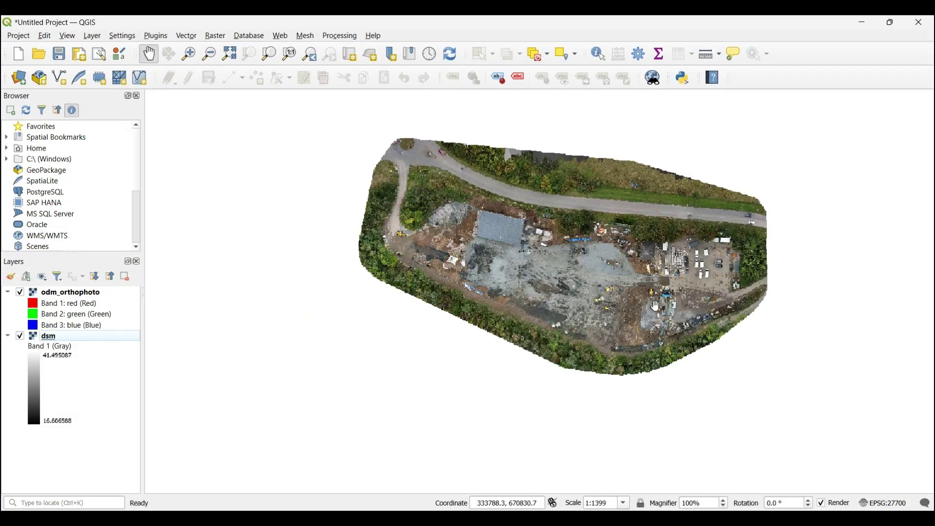
pyautogui.scroll(2, 650, 307)
pyautogui.scroll(-1, 654, 331)
pyautogui.scroll(-1, 653, 331)
pyautogui.scroll(2, 654, 331)
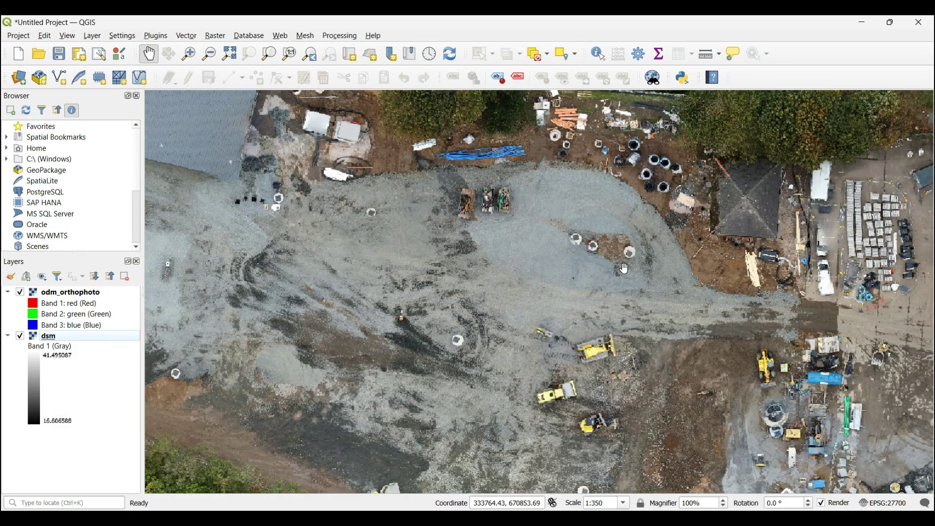
pyautogui.moveTo(886, 284); pyautogui.dragTo(871, 215)
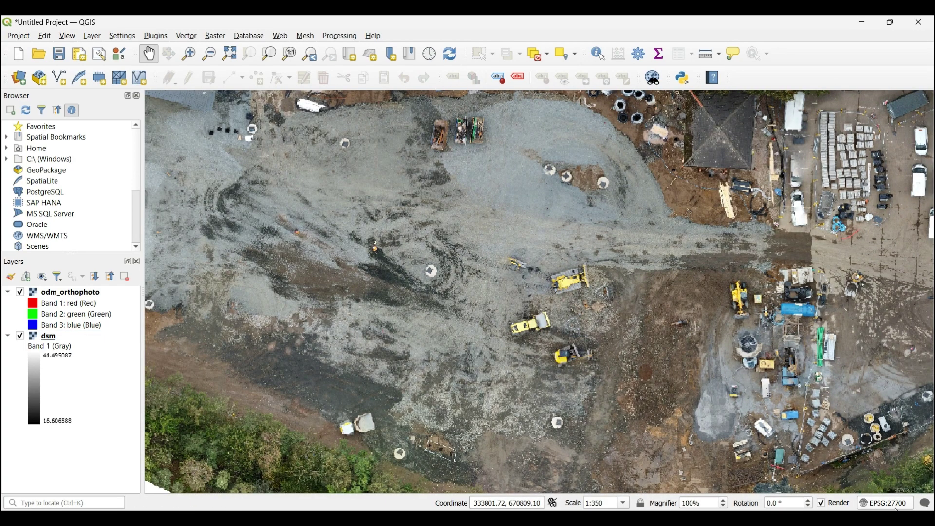
pyautogui.scroll(-1, 497, 219)
pyautogui.moveTo(497, 219); pyautogui.dragTo(729, 400)
pyautogui.scroll(1, 493, 292)
pyautogui.scroll(-2, 292, 250)
pyautogui.scroll(3, 422, 233)
pyautogui.scroll(-2, 422, 234)
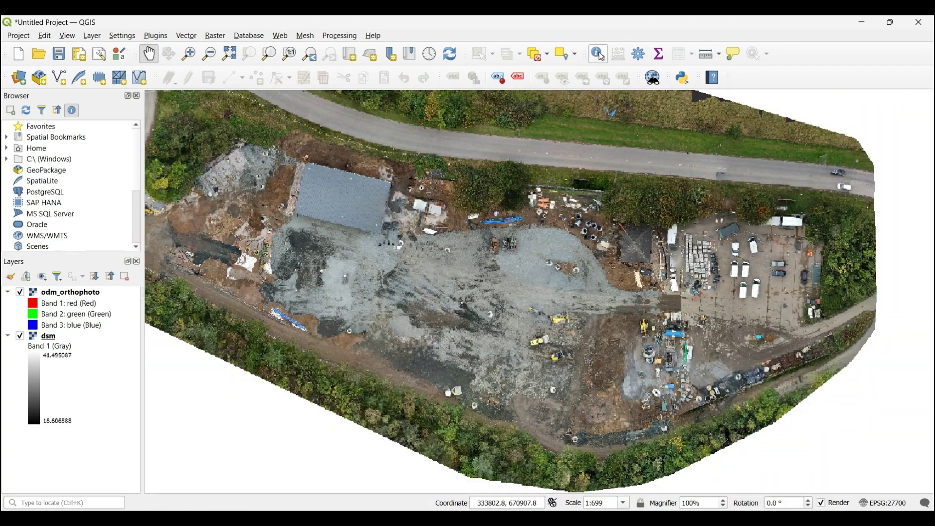
# With Identify Features, read the dsm elevation 22.033 at the first blue ground marker.
pyautogui.click(598, 53)
pyautogui.scroll(2, 482, 250)
pyautogui.scroll(-3, 676, 259)
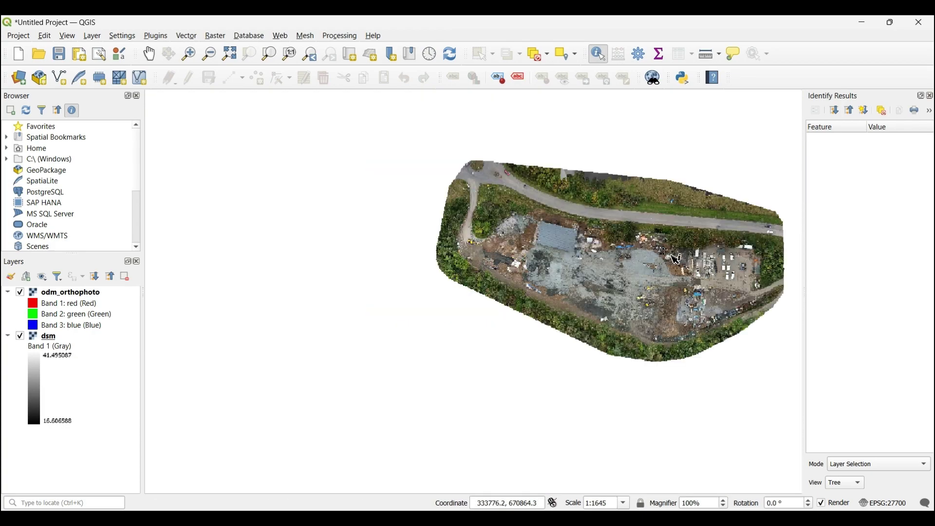
pyautogui.scroll(4, 642, 250)
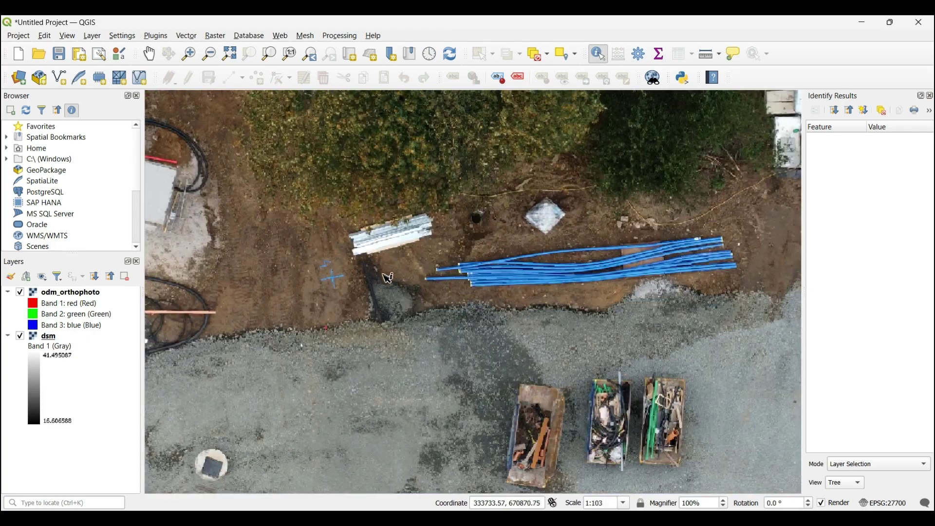
pyautogui.scroll(3, 231, 271)
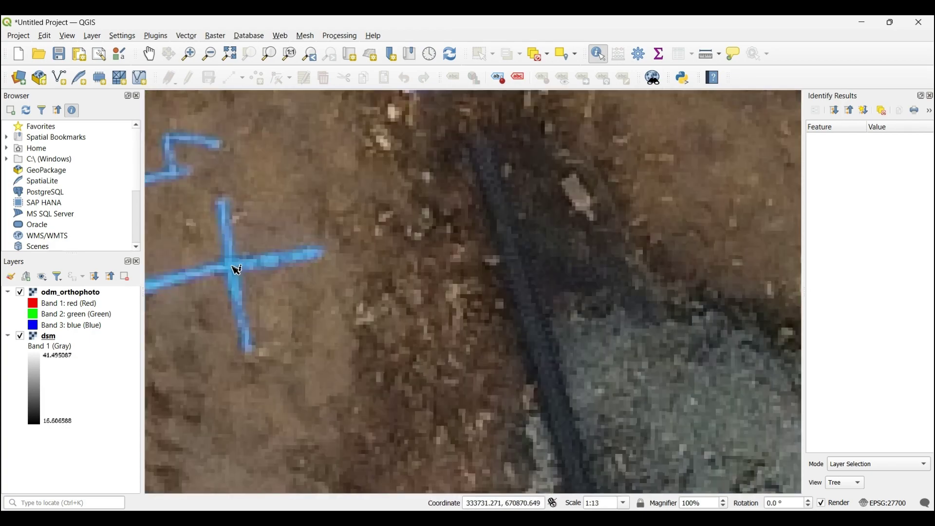
pyautogui.click(236, 270)
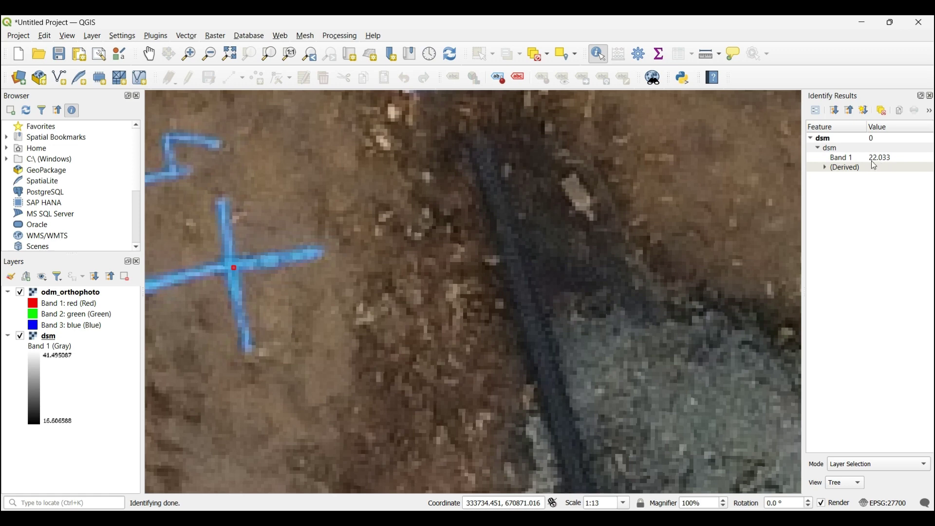
pyautogui.click(825, 168)
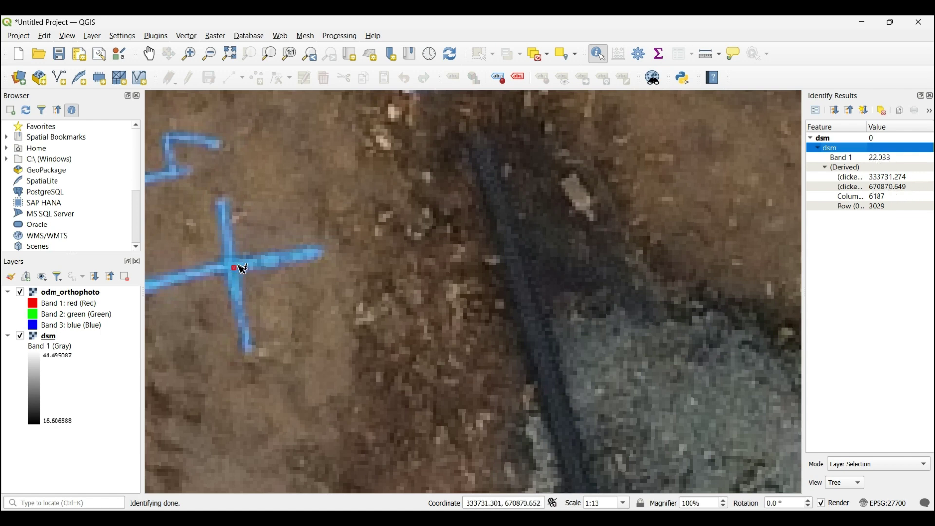
pyautogui.scroll(-7, 244, 267)
pyautogui.scroll(6, 375, 276)
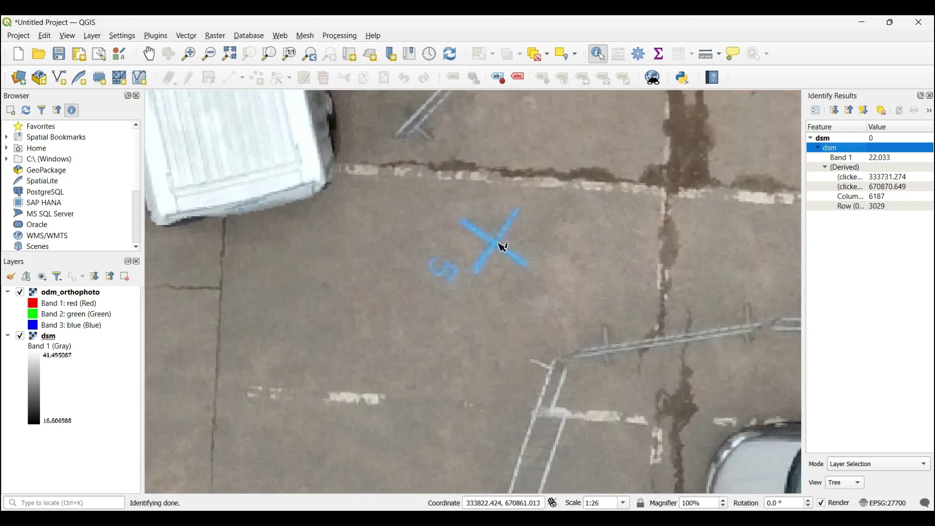
# Read the dsm elevation 19.892 at the second blue marker (column 10748, row 3444).
pyautogui.click(500, 250)
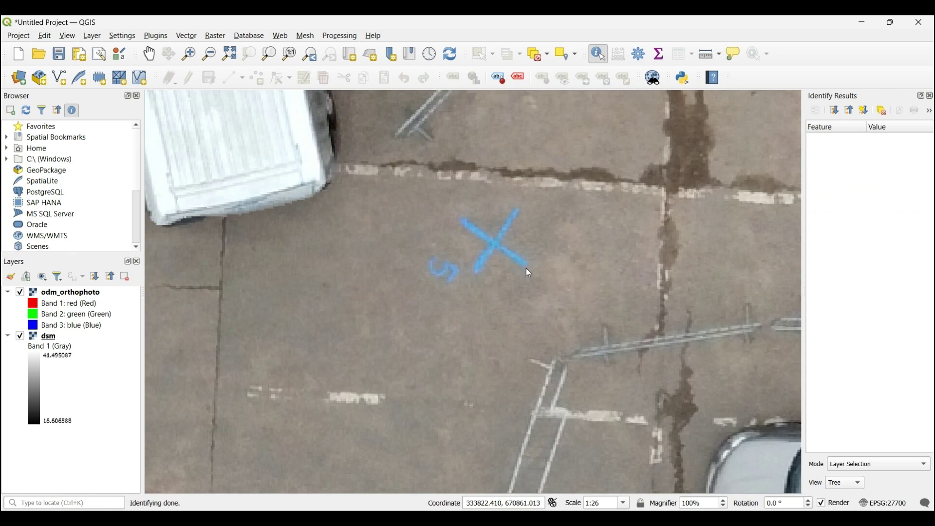
pyautogui.scroll(-2, 644, 284)
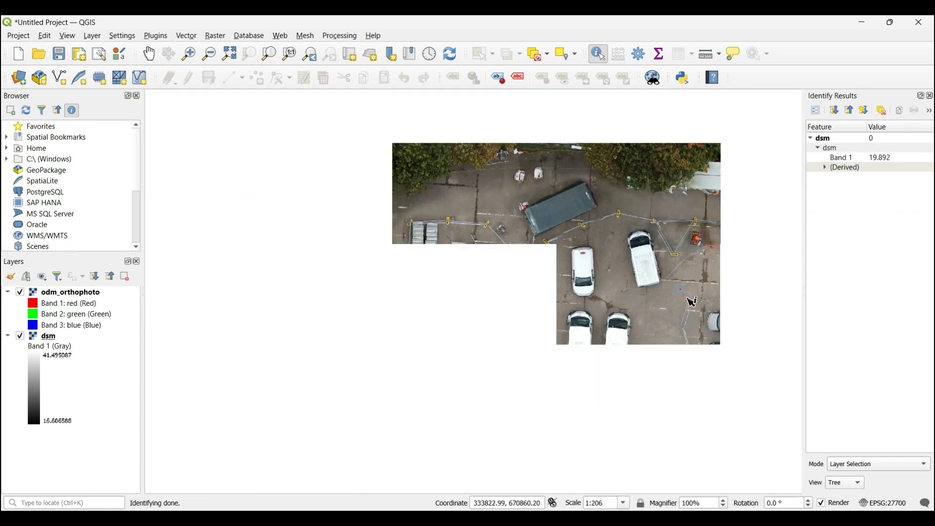
pyautogui.click(824, 168)
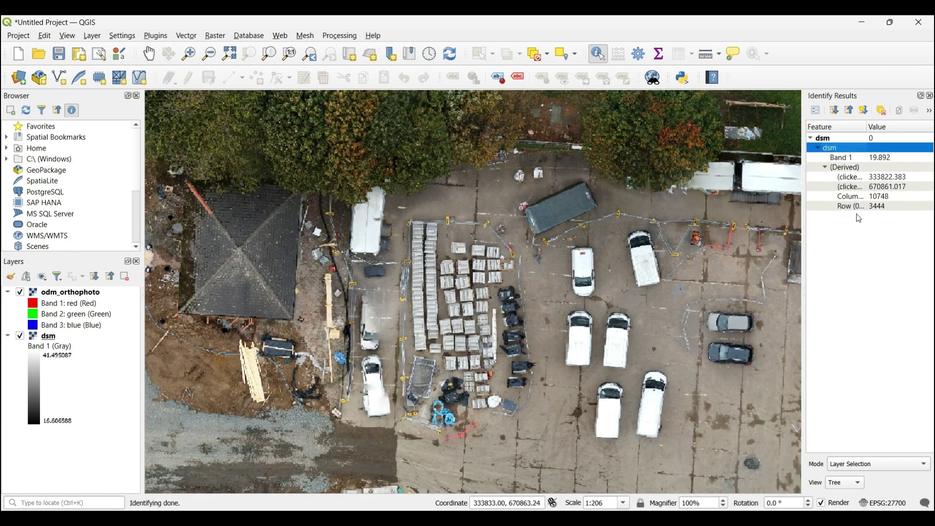
pyautogui.scroll(-4, 360, 246)
pyautogui.scroll(3, 403, 306)
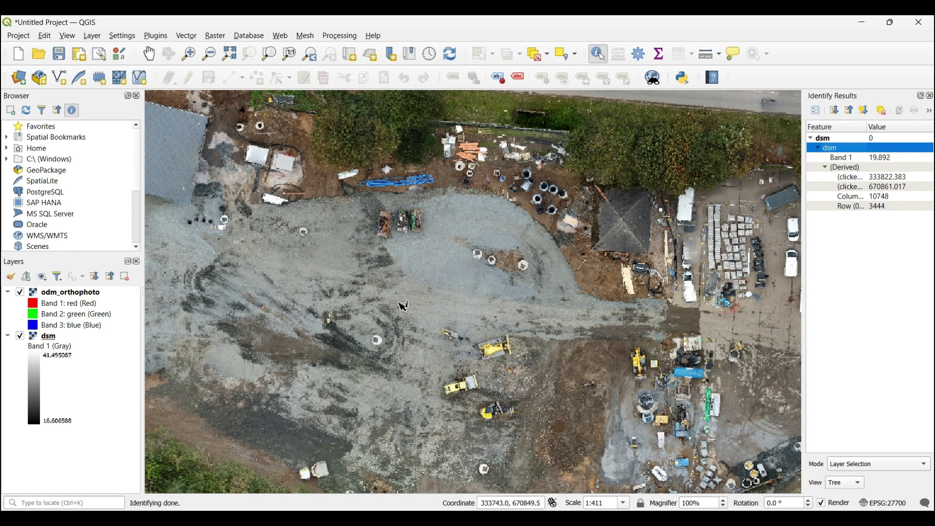
pyautogui.scroll(1, 404, 306)
pyautogui.scroll(-1, 409, 307)
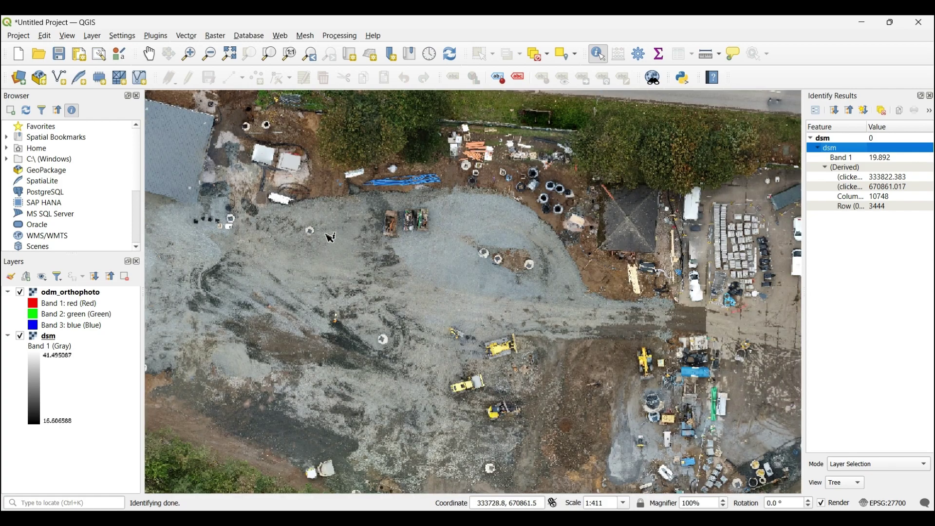
# Set odm_orthophoto Save As to Rendered image, file test.tif, Project CRS EPSG:27700, not added to map.
pyautogui.click(70, 296)
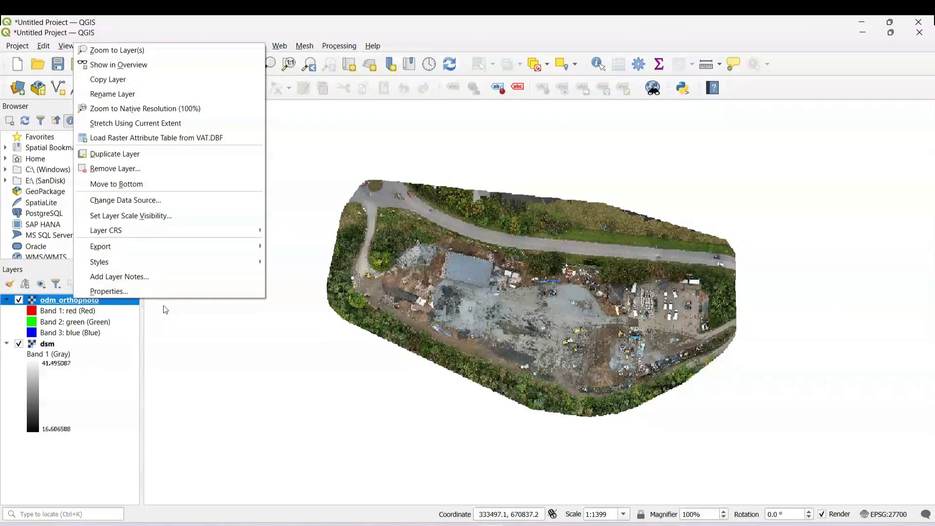
pyautogui.moveTo(180, 249)
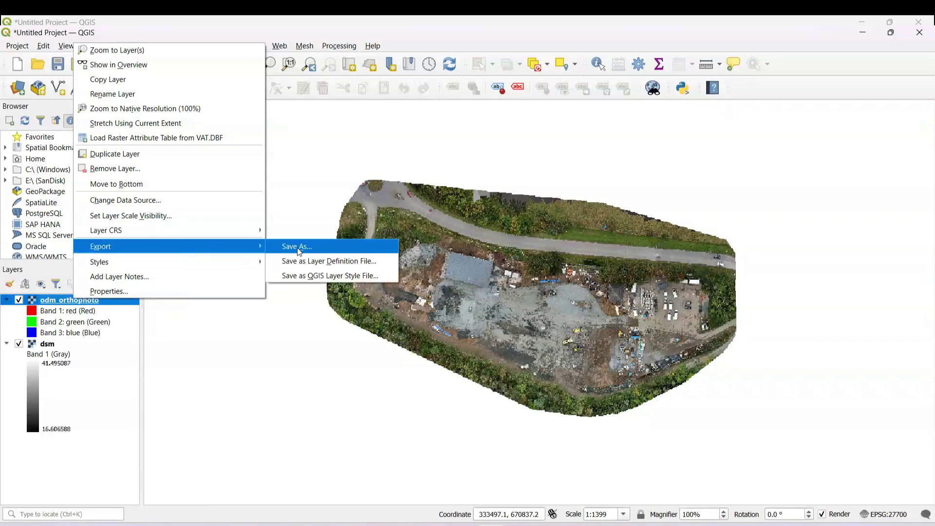
pyautogui.click(298, 247)
pyautogui.click(627, 142)
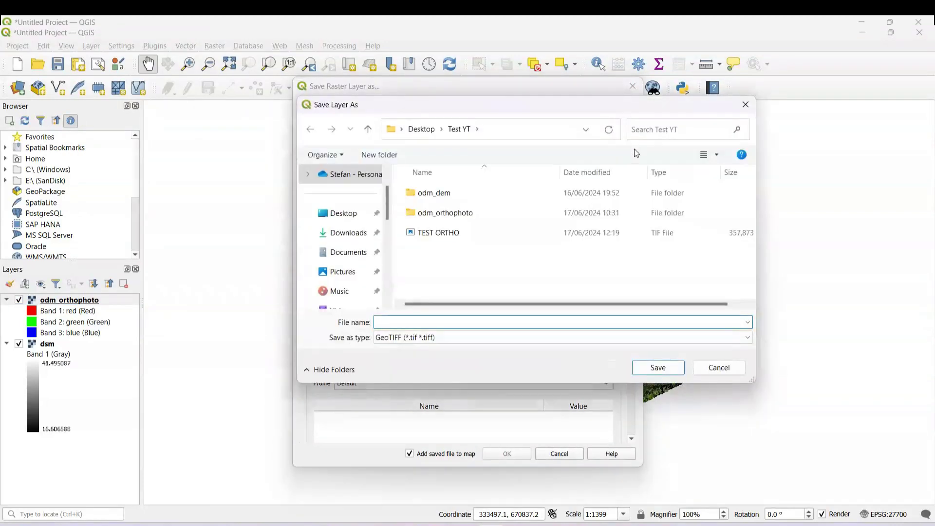
pyautogui.write('test')
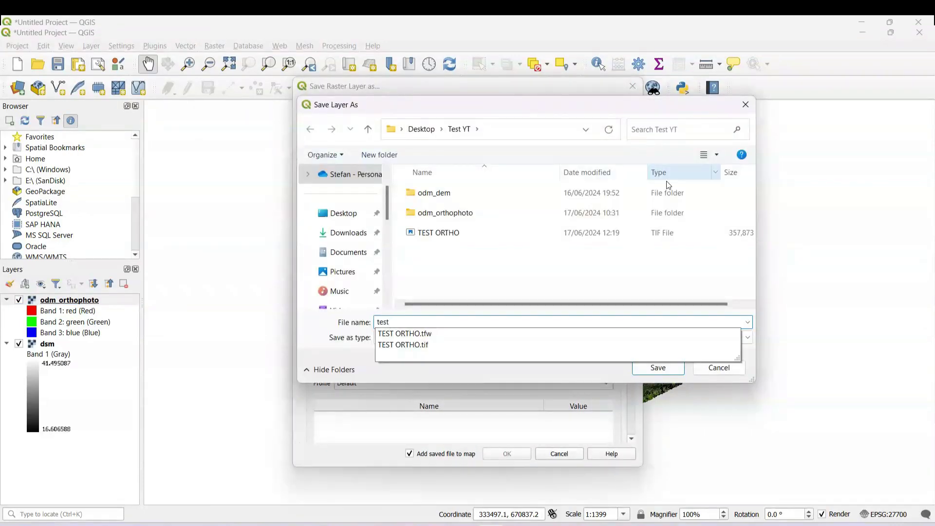
pyautogui.press('Escape')
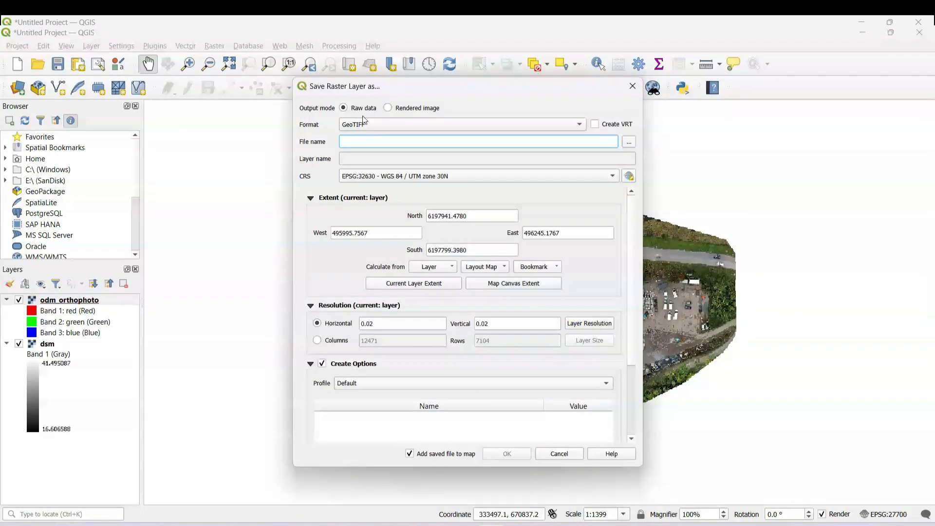
pyautogui.click(388, 107)
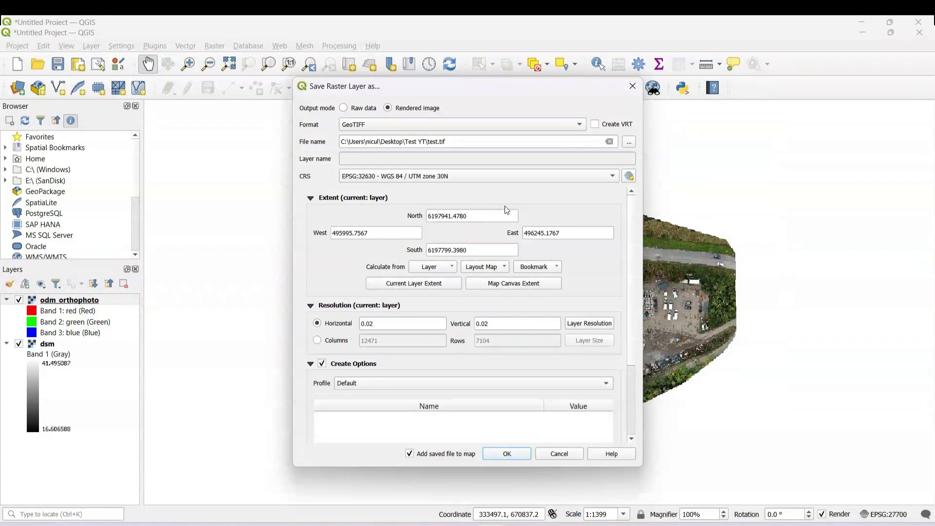
pyautogui.click(541, 177)
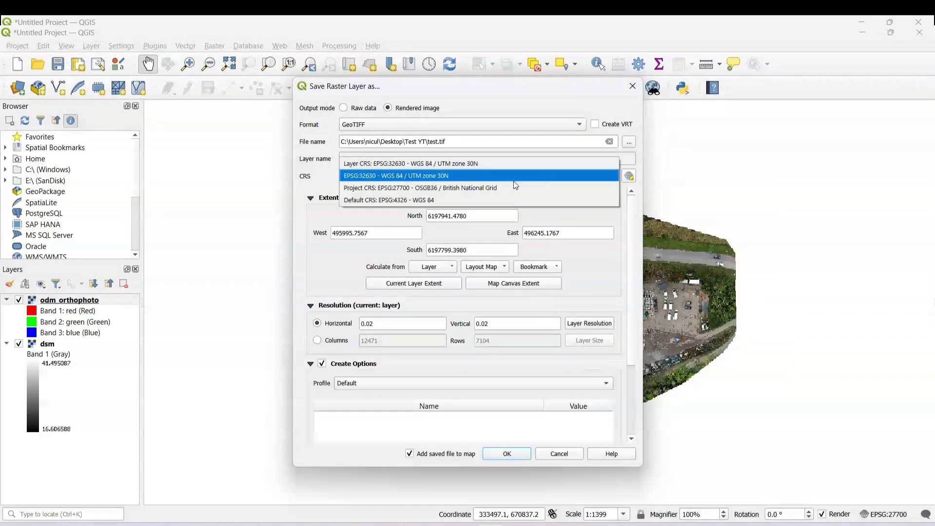
pyautogui.click(476, 188)
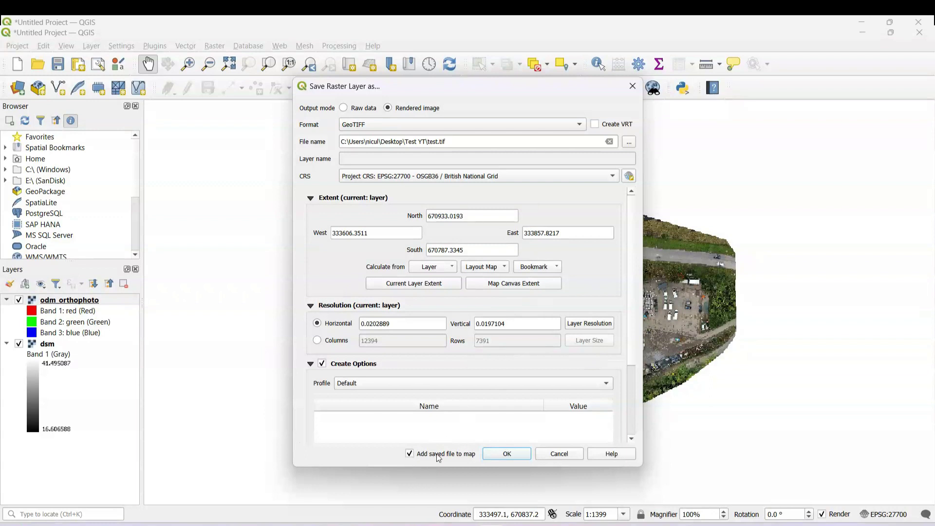
pyautogui.click(409, 455)
# Wait while the test.tif GeoTIFF export progresses to about 64%.
pyautogui.scroll(-3, 489, 396)
pyautogui.scroll(2, 519, 442)
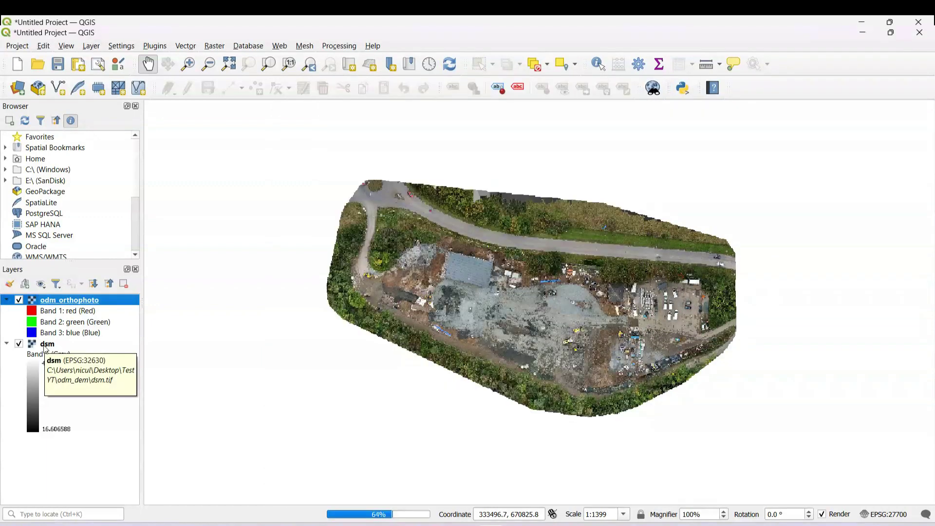